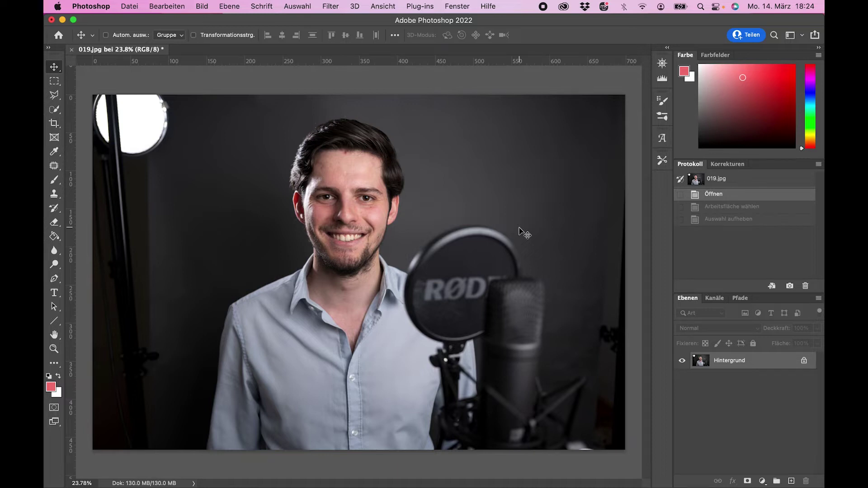
Select the entire canvas of the 019.jpg portrait with Cmd+A
key(ctrl+a)
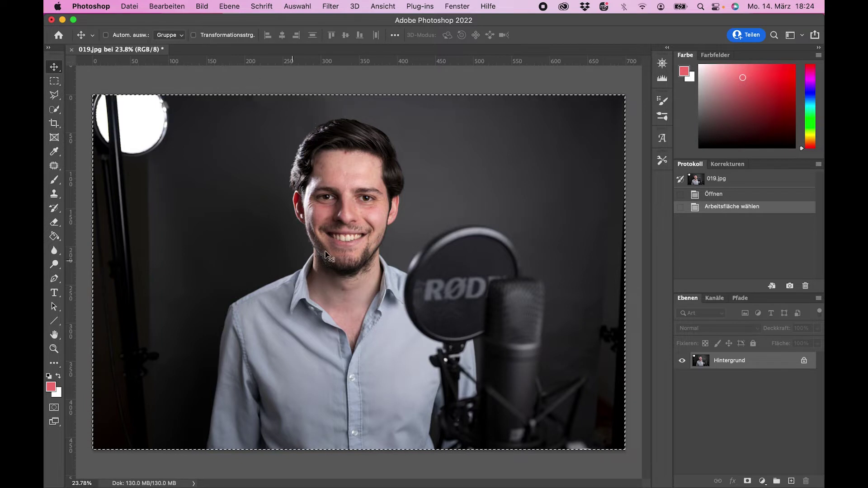
Free-transform the portrait to about 126% and reposition it so the studio lamp leaves the frame
key(ctrl)
key(ctrl+t)
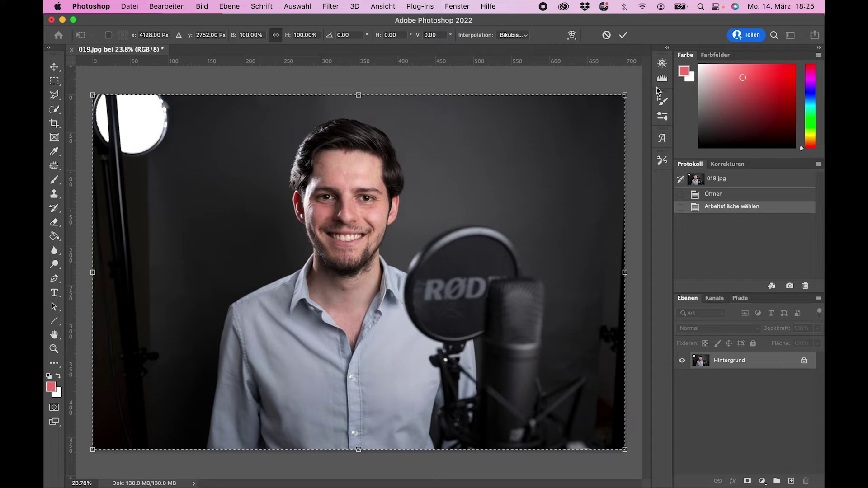
drag(627, 96, 525, 161)
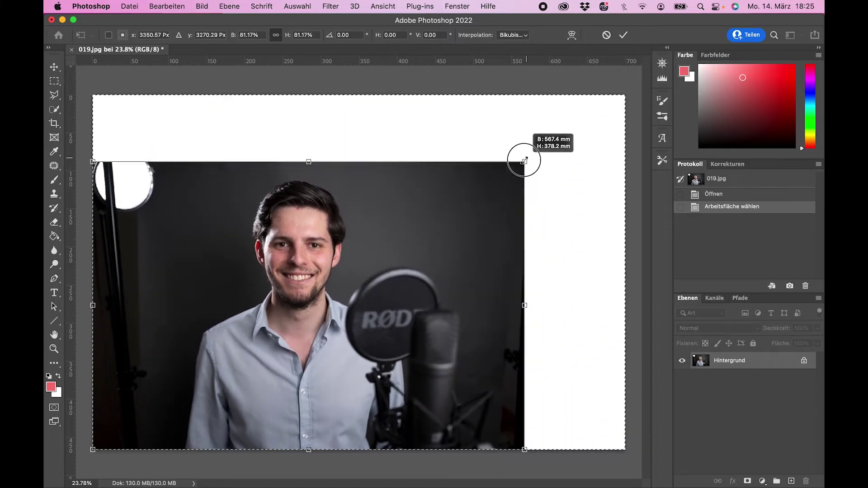
drag(525, 160, 605, 108)
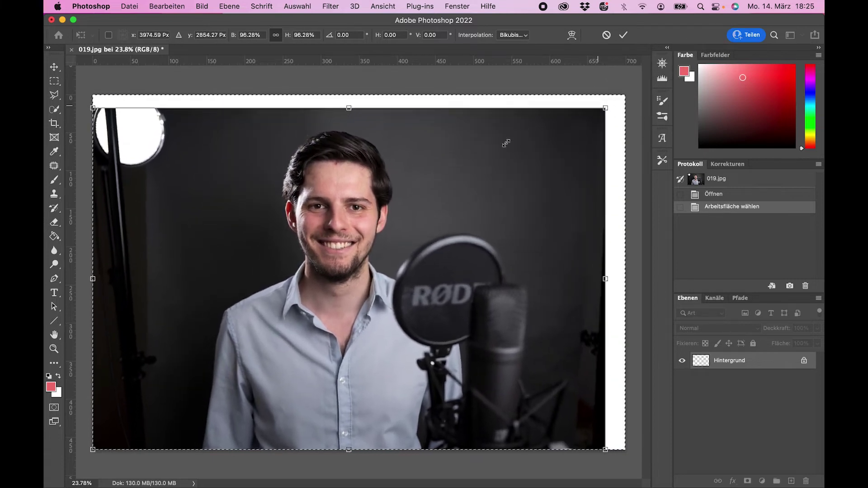
key(super+minus)
drag(532, 155, 645, 81)
mouse_move(441, 246)
mouse_down()
mouse_move(448, 262)
mouse_move(449, 221)
mouse_up()
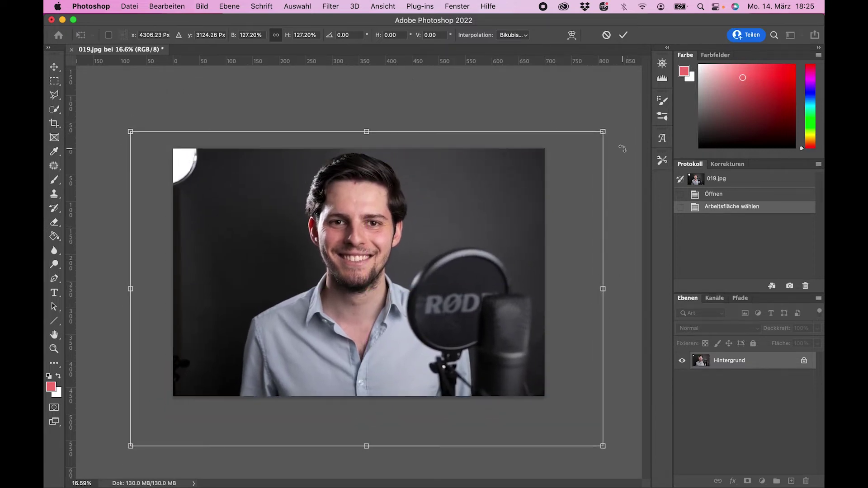
drag(602, 132, 545, 171)
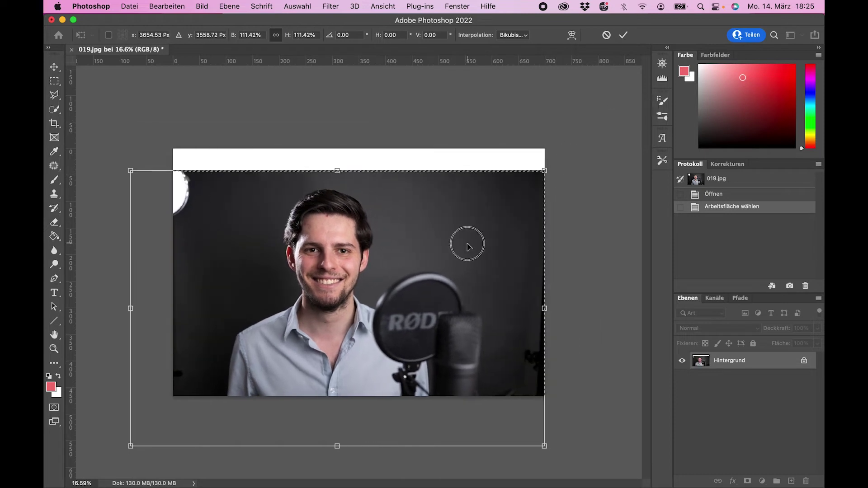
drag(468, 247, 437, 233)
drag(518, 156, 571, 132)
drag(420, 222, 415, 240)
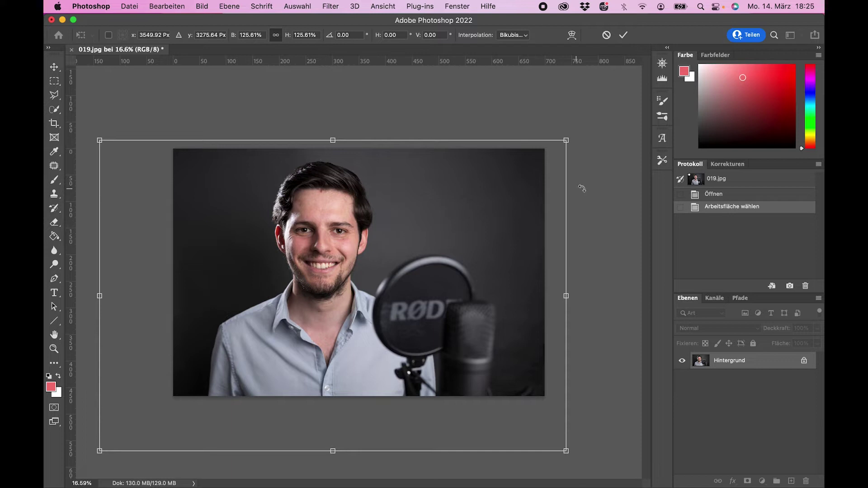
key(Return)
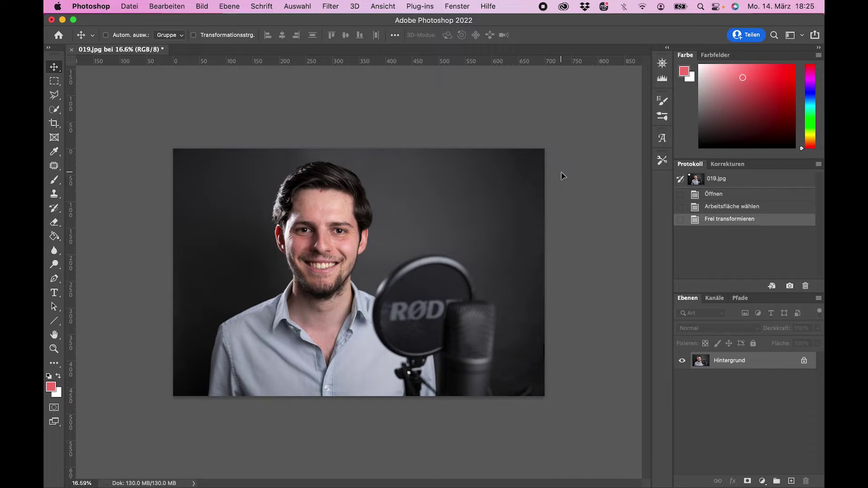
Undo the 126% enlargement to restore the original framing with the lamp visible
key(super+plus)
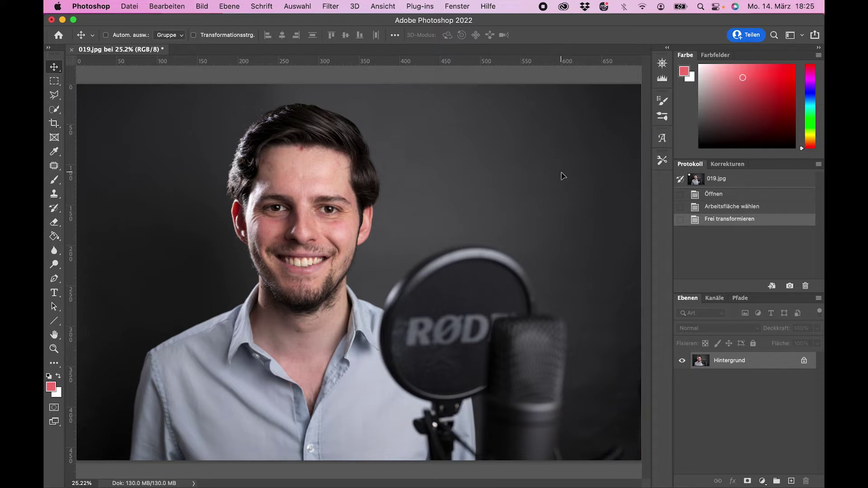
scroll(563, 176, down, 2)
key(super+z)
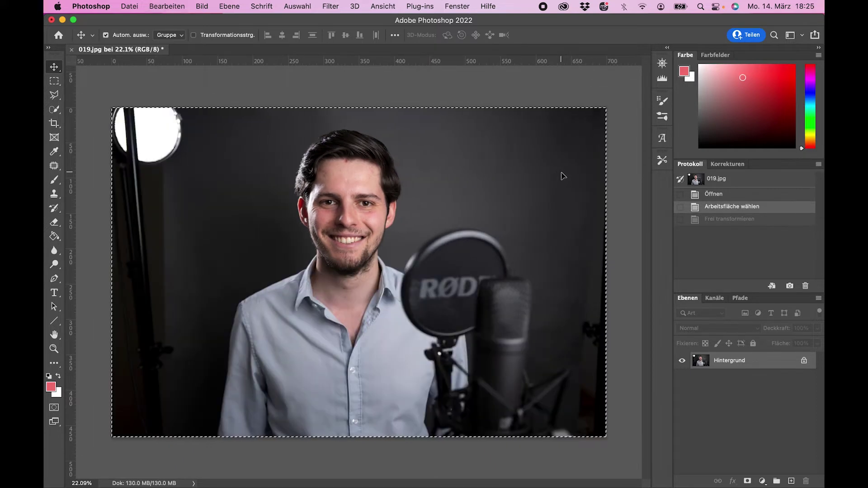
key(super+z)
Try another free-transform scale-up to about 112%, then cancel it
key(super+a)
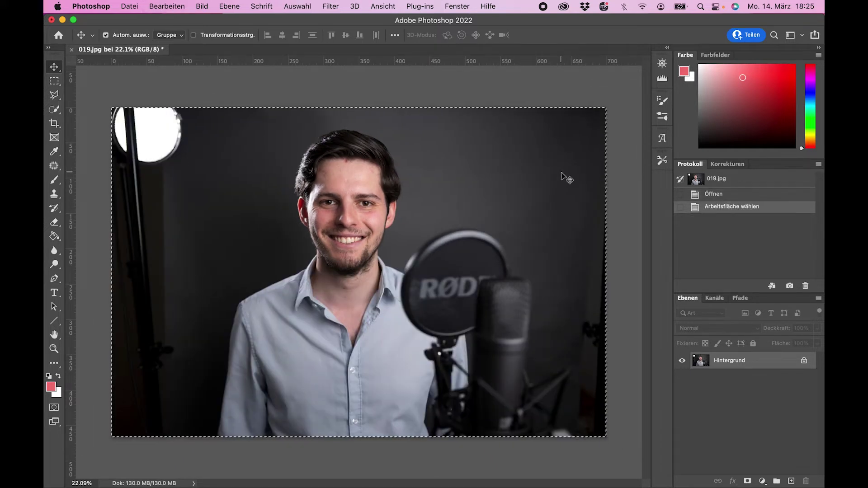
key(super+t)
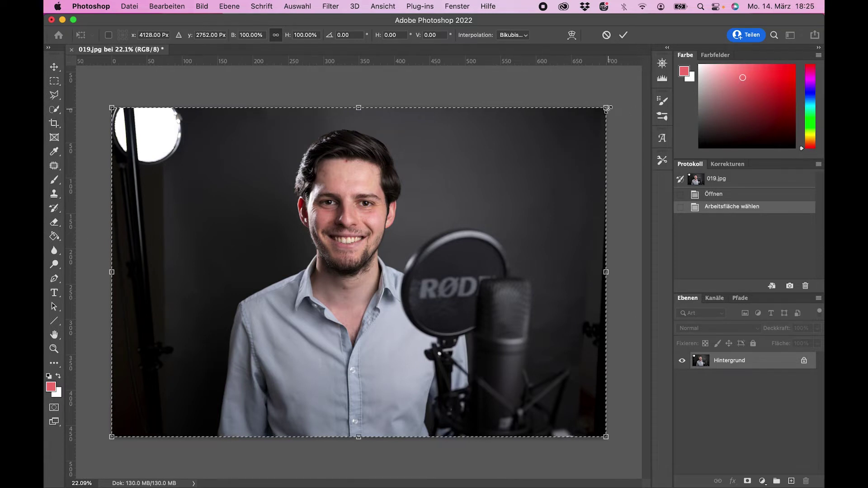
mouse_move(607, 109)
mouse_down()
mouse_move(614, 98)
mouse_move(561, 132)
mouse_move(606, 96)
mouse_up()
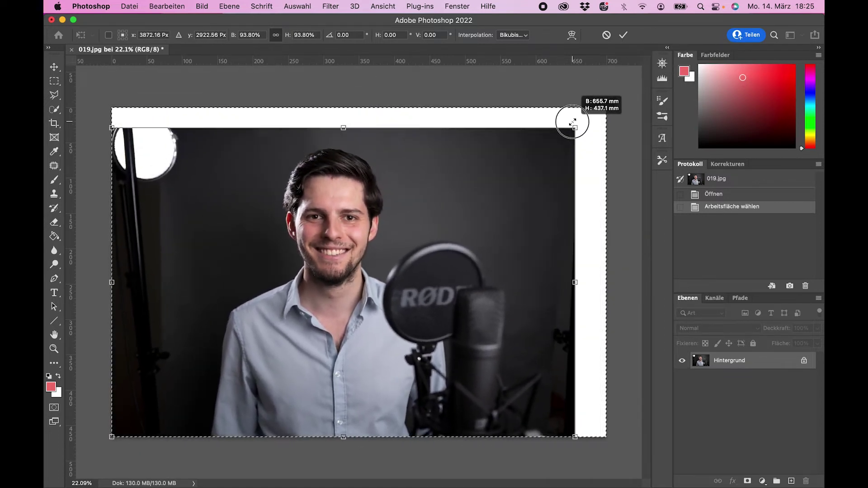
mouse_move(607, 96)
mouse_down()
mouse_move(674, 60)
mouse_move(619, 87)
mouse_move(479, 199)
mouse_move(606, 107)
mouse_move(581, 110)
mouse_move(422, 229)
mouse_move(630, 81)
mouse_move(558, 128)
mouse_move(635, 92)
mouse_move(550, 139)
mouse_move(593, 150)
mouse_move(532, 118)
mouse_move(441, 181)
mouse_move(538, 188)
mouse_move(531, 128)
mouse_move(438, 170)
mouse_move(498, 196)
mouse_move(570, 149)
mouse_move(624, 132)
mouse_move(532, 156)
mouse_move(478, 162)
mouse_move(585, 145)
mouse_move(411, 159)
mouse_move(587, 77)
mouse_move(603, 108)
mouse_up()
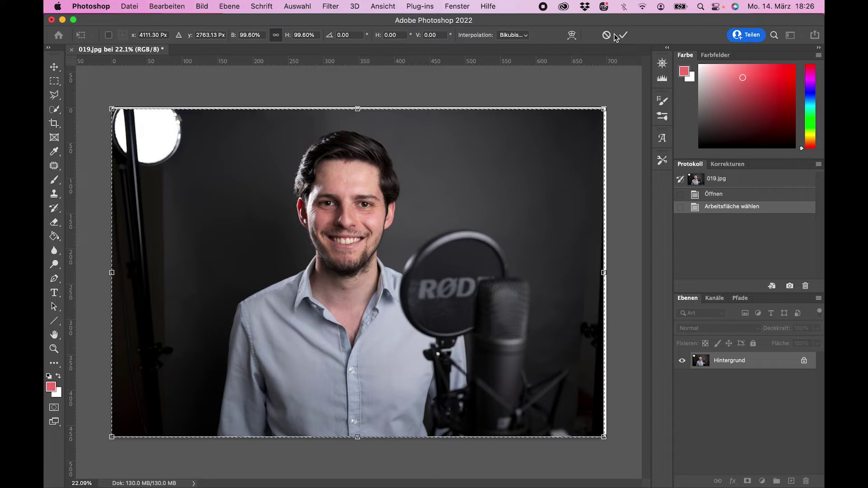
click(606, 36)
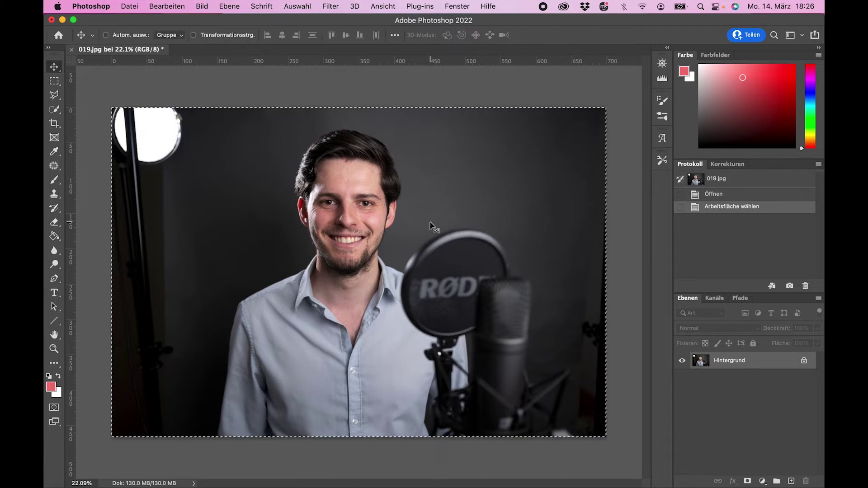
Test and undo a free-transform scale-up, then bring up the 16:9 crop frame
key(super+d)
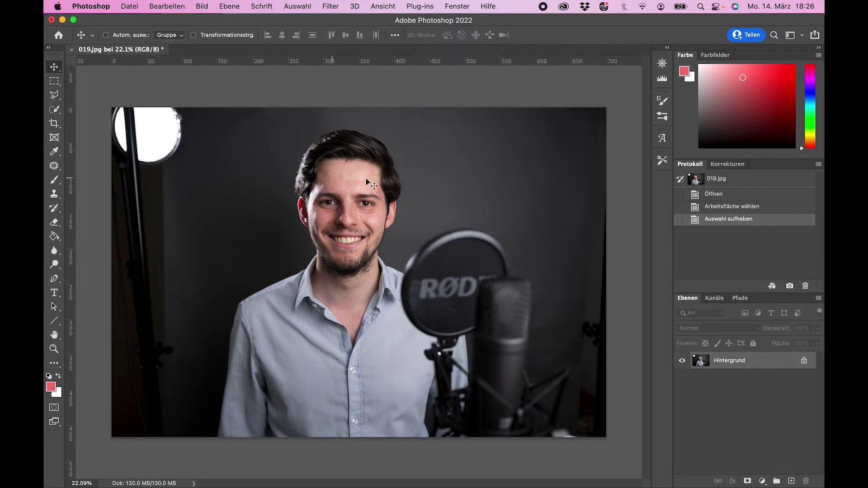
key(cmd+a)
key(cmd+t)
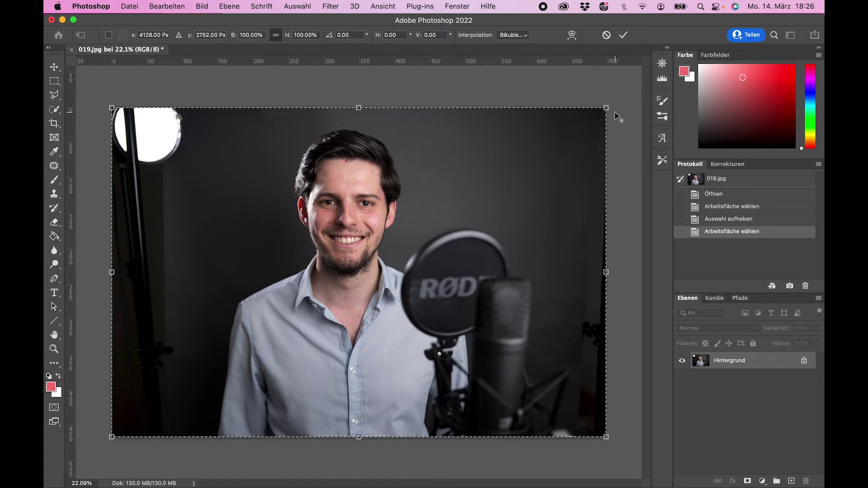
drag(604, 107, 620, 97)
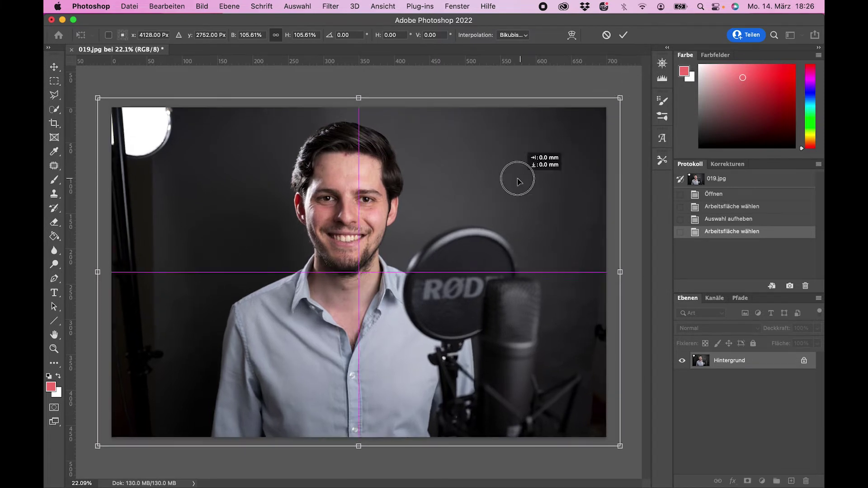
key(Return)
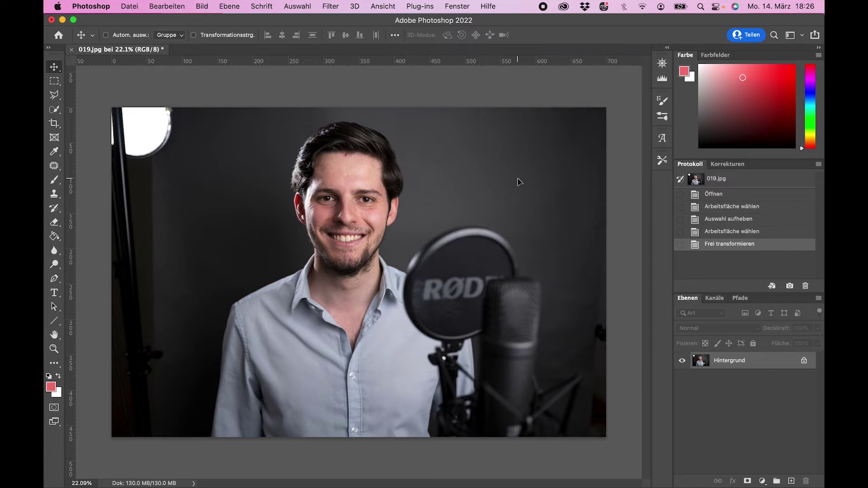
key(cmd+z)
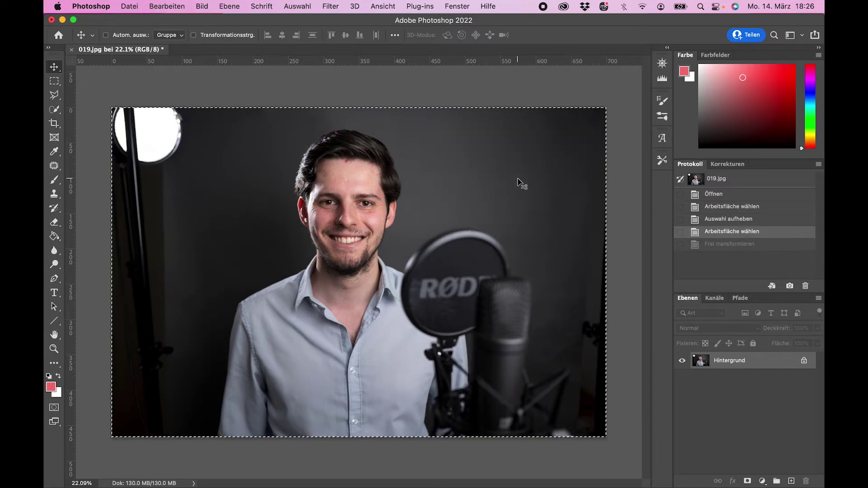
key(cmd+d)
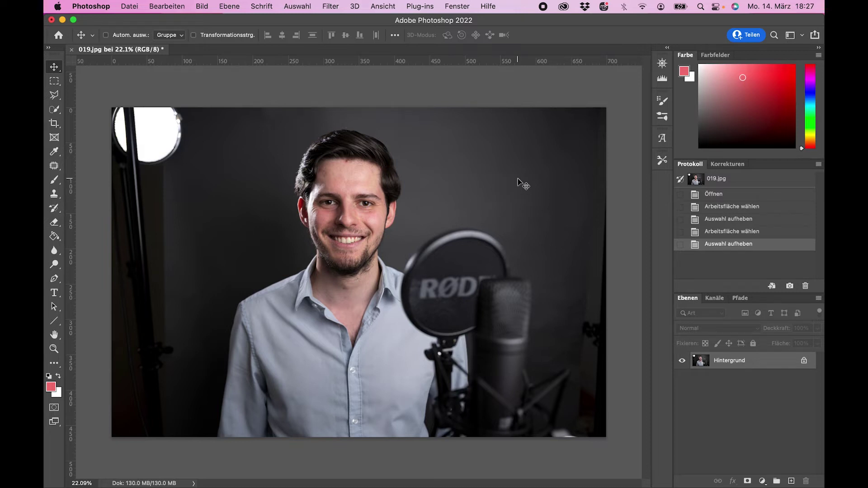
key(c)
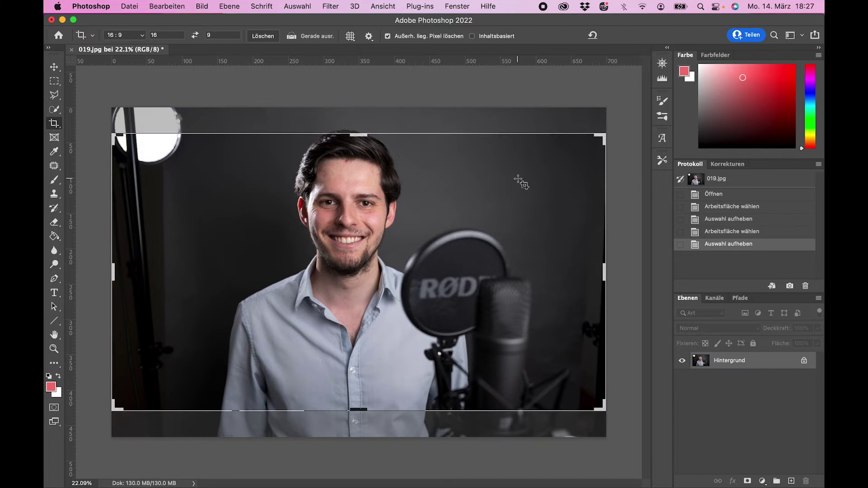
Choose the regular Crop tool and try square 1:1 and 16:9 crop ratios
right_click(55, 125)
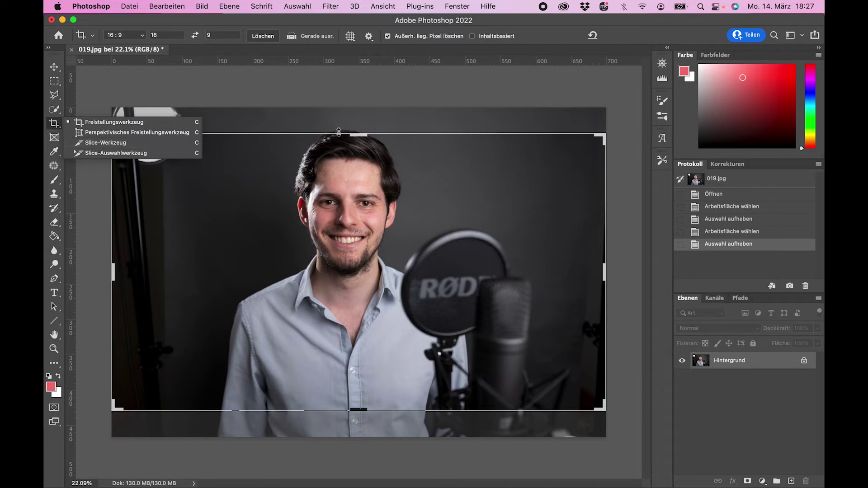
click(423, 219)
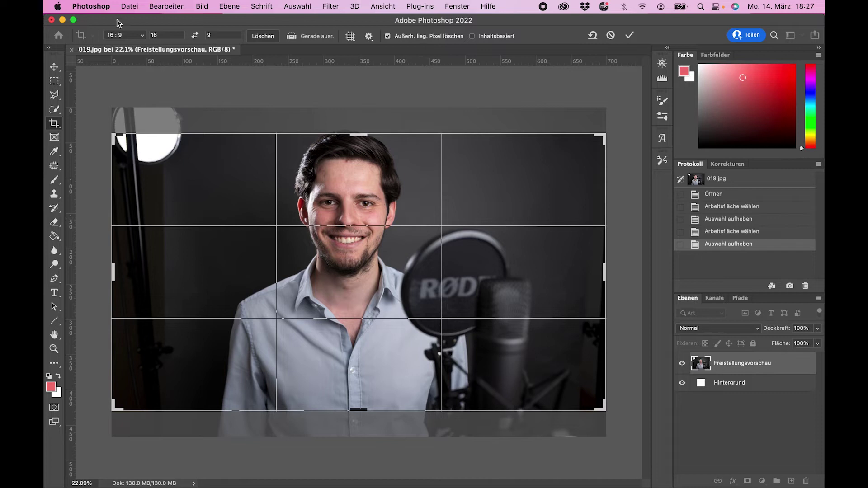
click(139, 37)
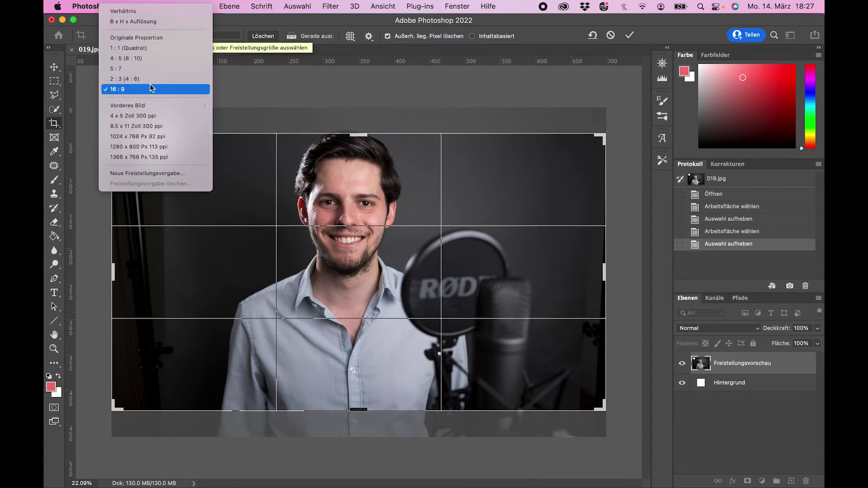
click(144, 48)
click(129, 33)
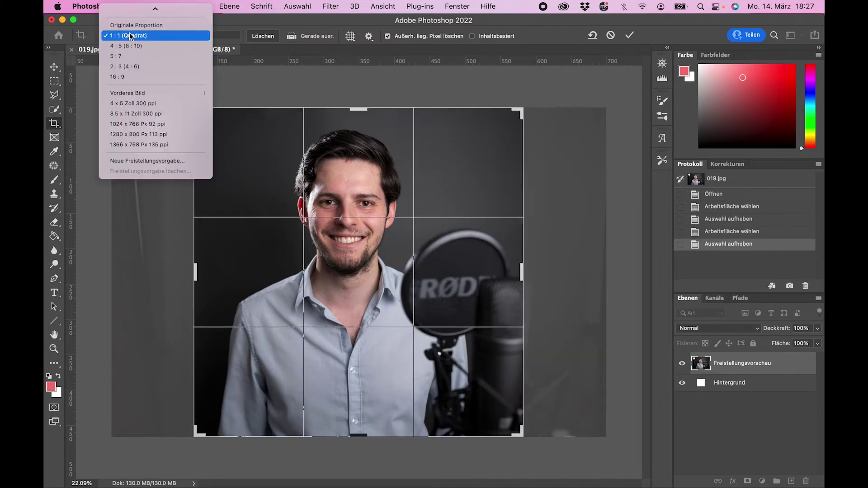
click(151, 77)
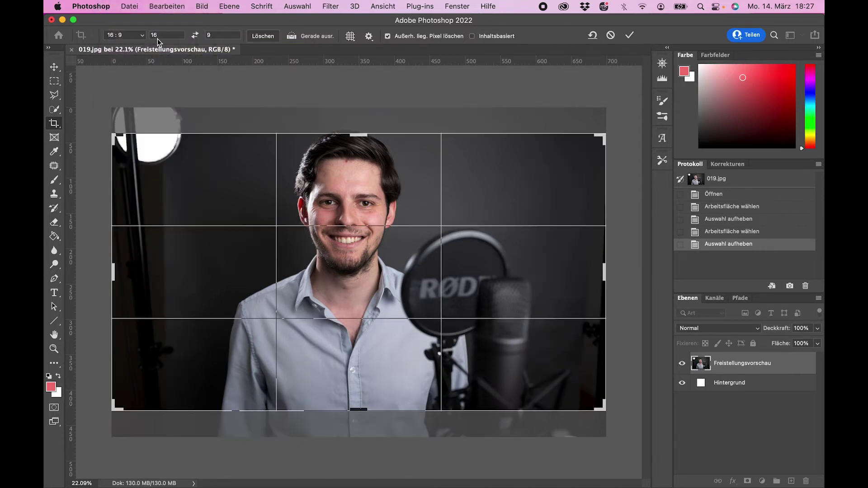
Try 2:3, then switch to the 'B x H x Auflösung' 35 × 45 mm, 300 ppi preset
click(134, 36)
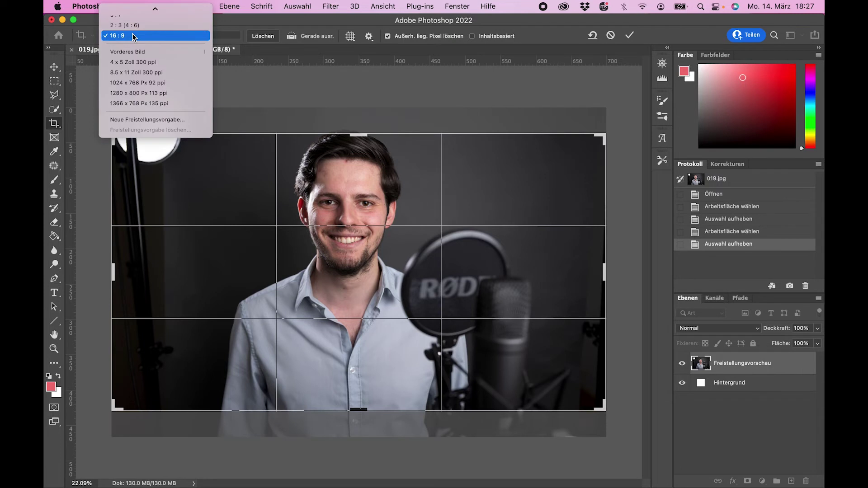
click(128, 25)
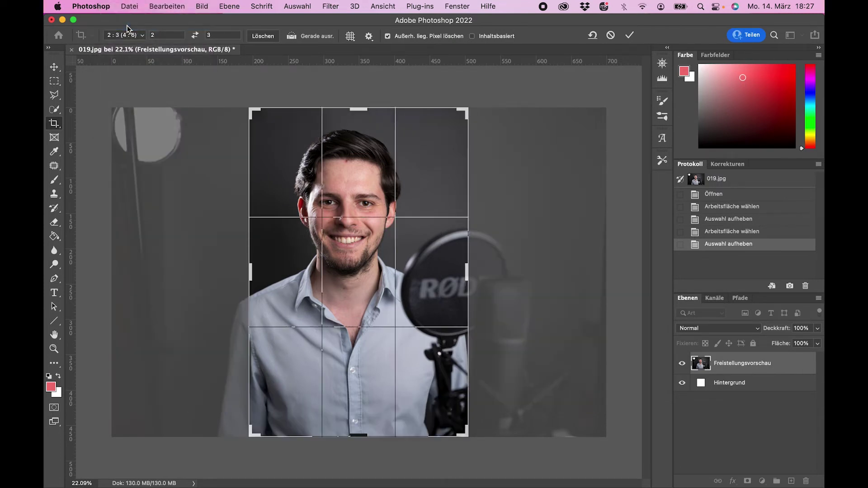
click(131, 35)
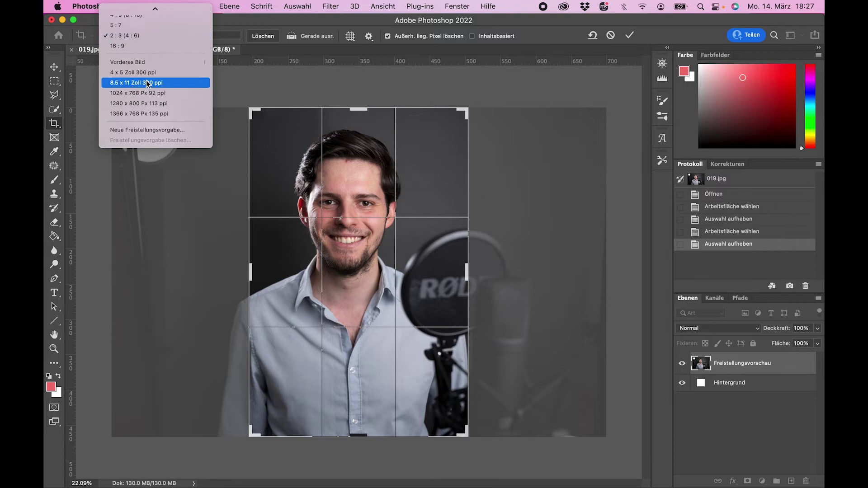
scroll(156, 104, up, 3)
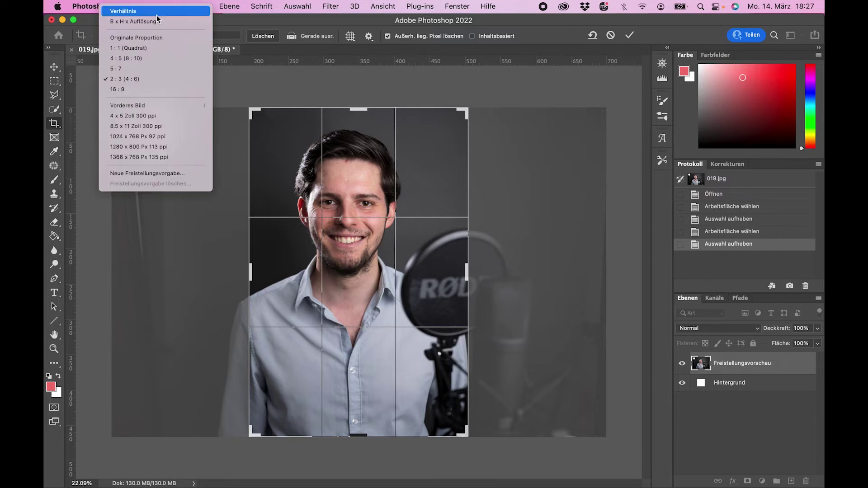
click(146, 19)
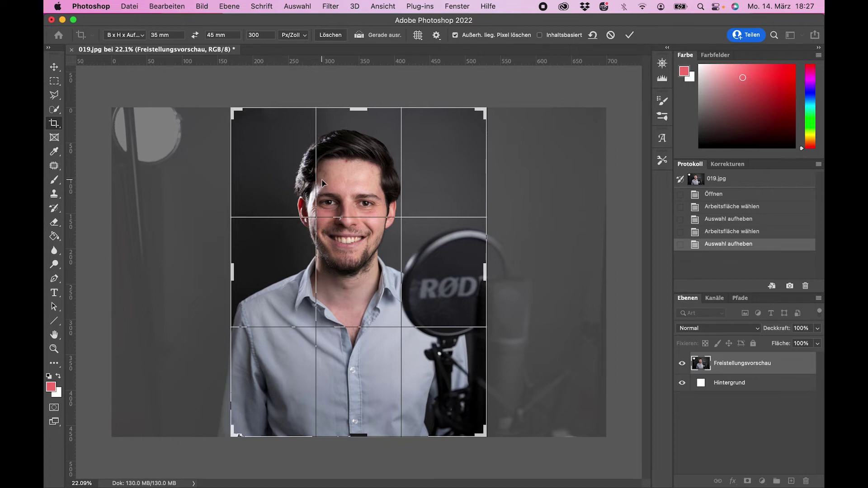
Enter a crop height of 30 cm and width of 45 cm
click(174, 35)
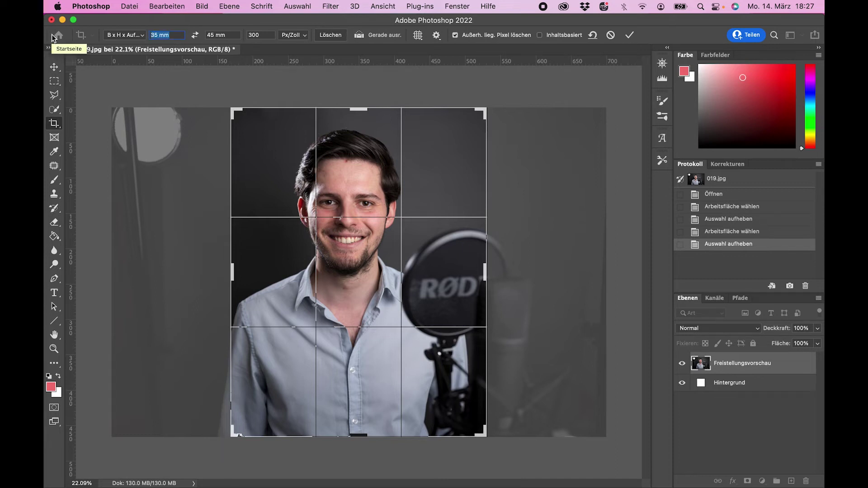
key(Tab)
text(30)
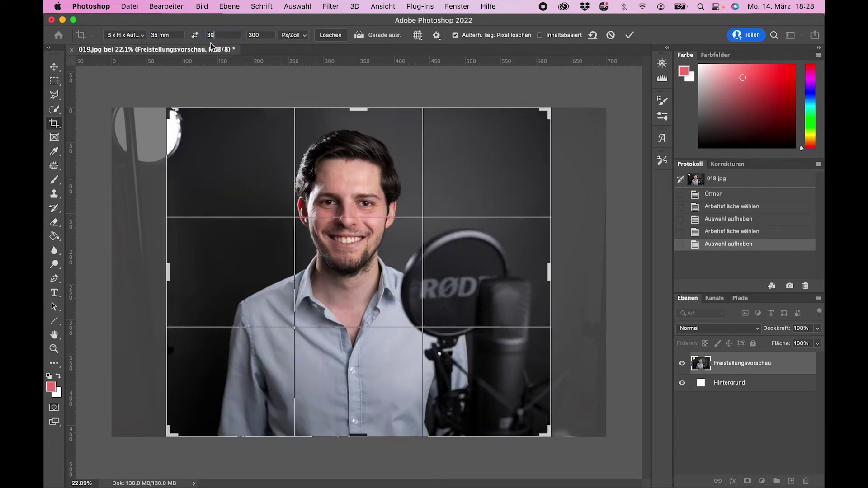
text(cm)
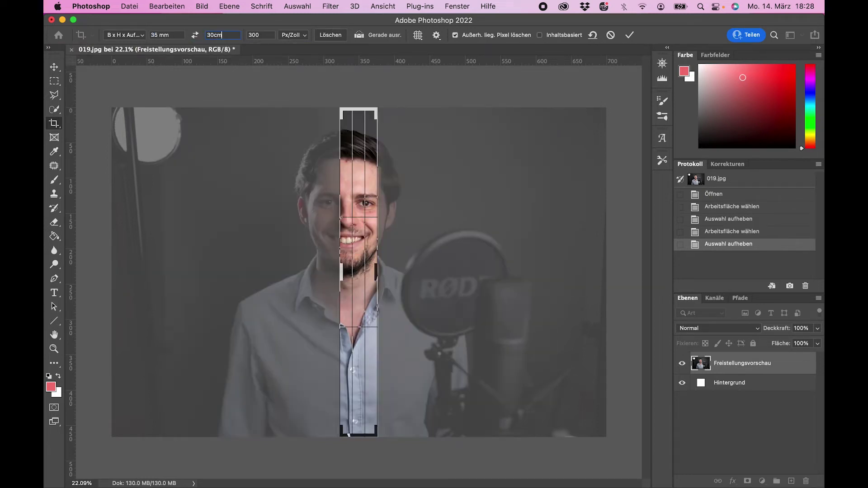
key(shift+Tab)
text(45cm)
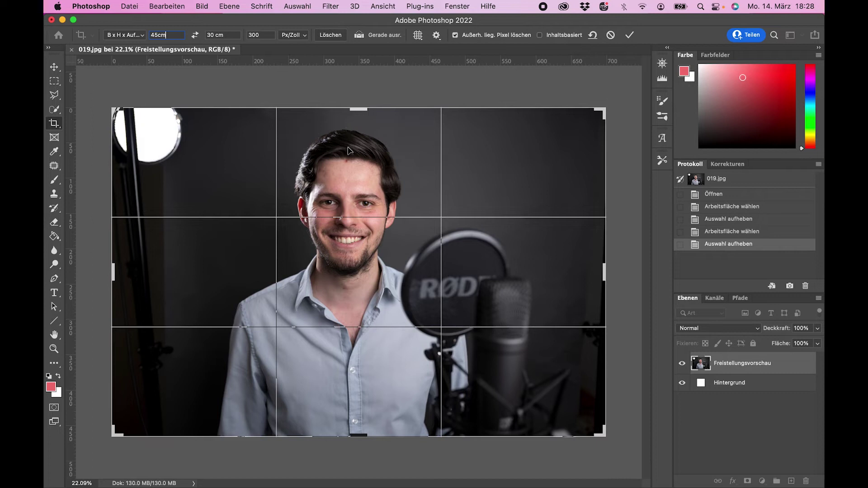
Frame the man and microphone in the crop box and apply the 45 × 30 cm crop
drag(601, 111, 551, 129)
drag(452, 217, 382, 261)
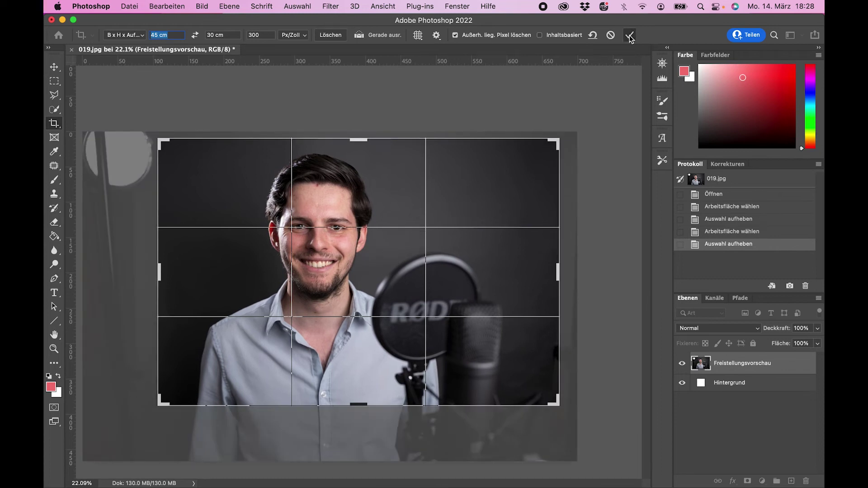
click(629, 36)
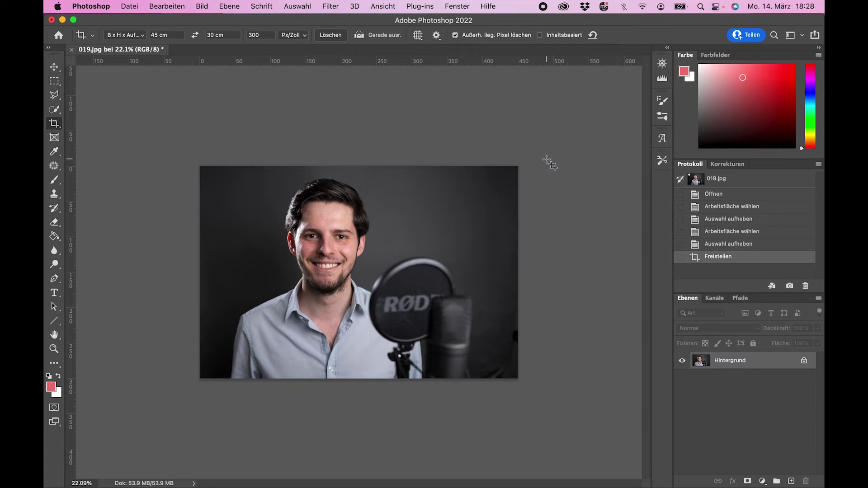
key(super)
Verify 45 × 30 cm in Image Size using centimetres, then undo the crop
key(super+alt+i)
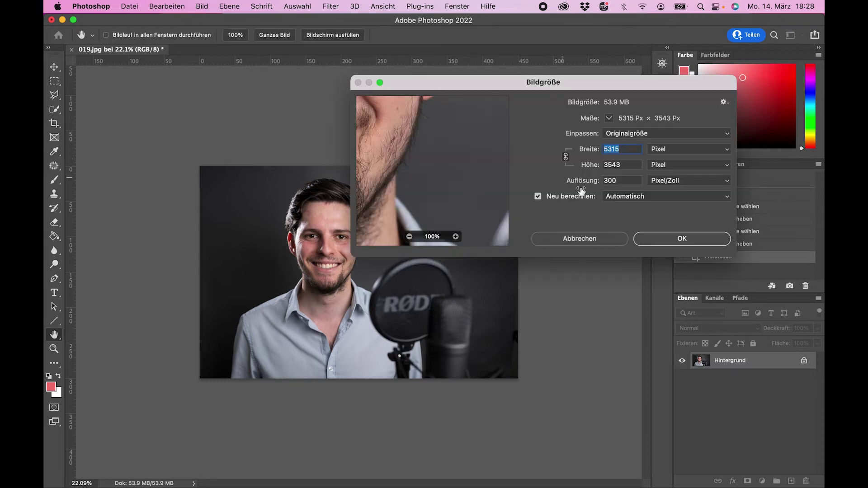
click(679, 149)
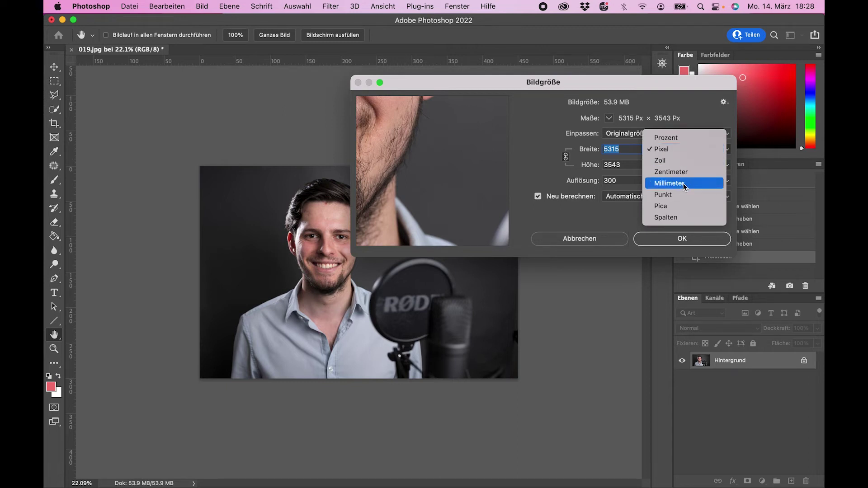
click(658, 171)
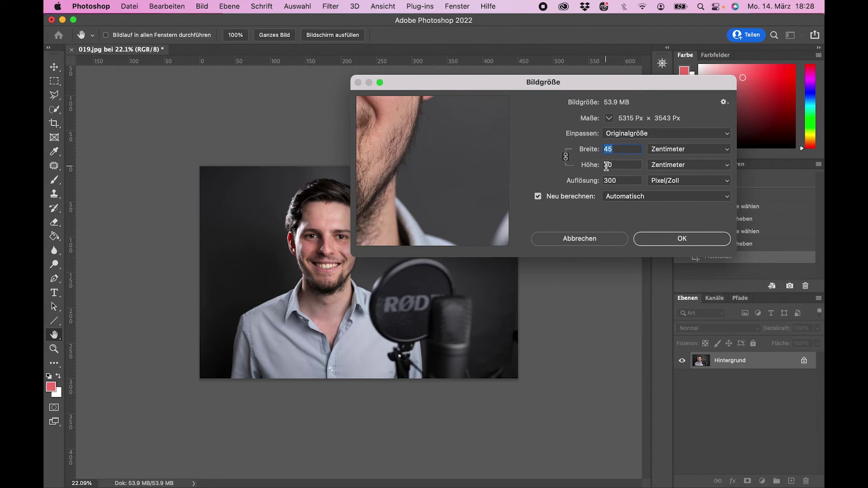
click(667, 239)
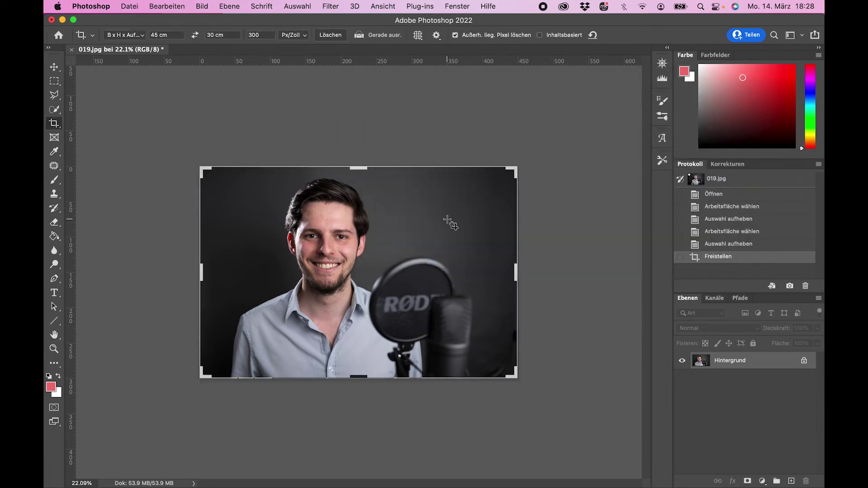
key(ctrl+z)
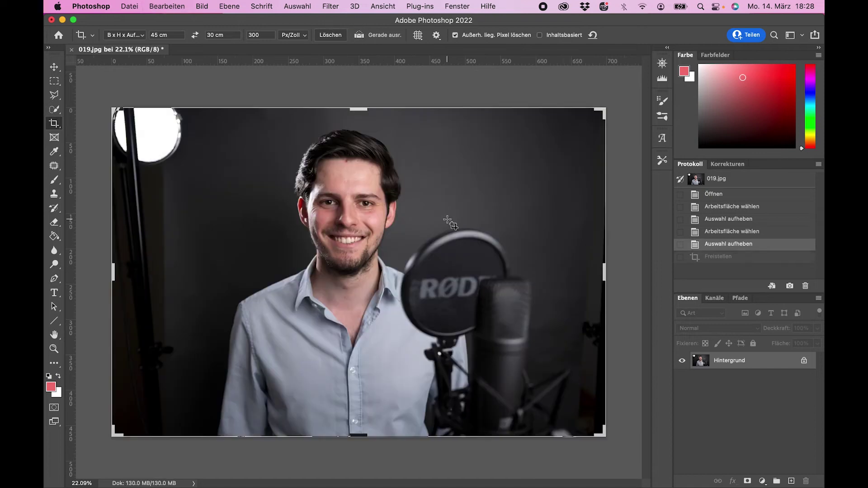
Apply a landscape 3:2 crop using the swapped 2:3 preset and review Image Size unchanged
click(138, 35)
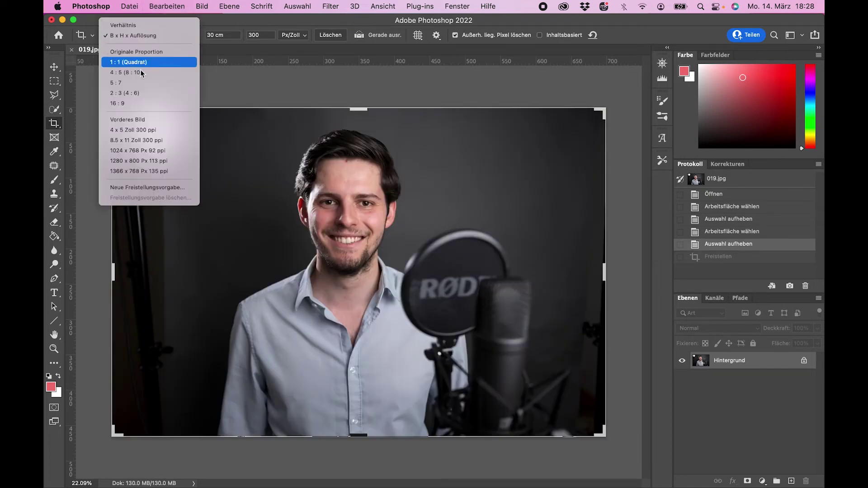
click(136, 93)
key(x)
drag(393, 244, 391, 270)
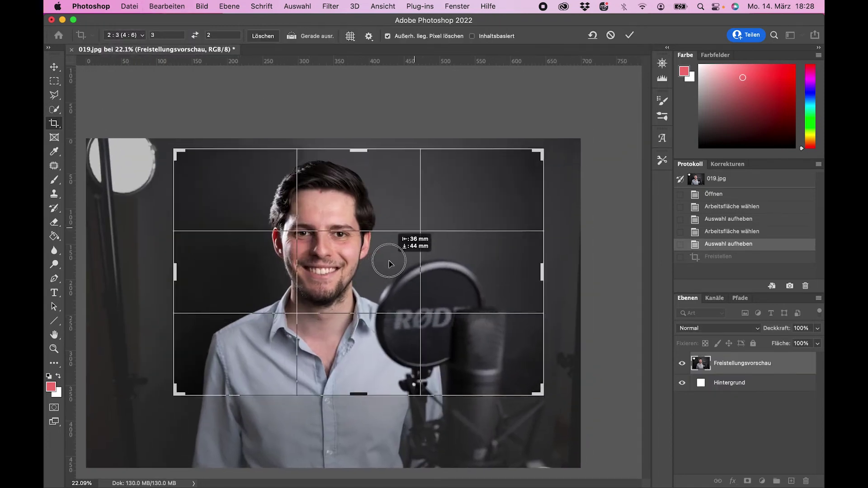
key(Return)
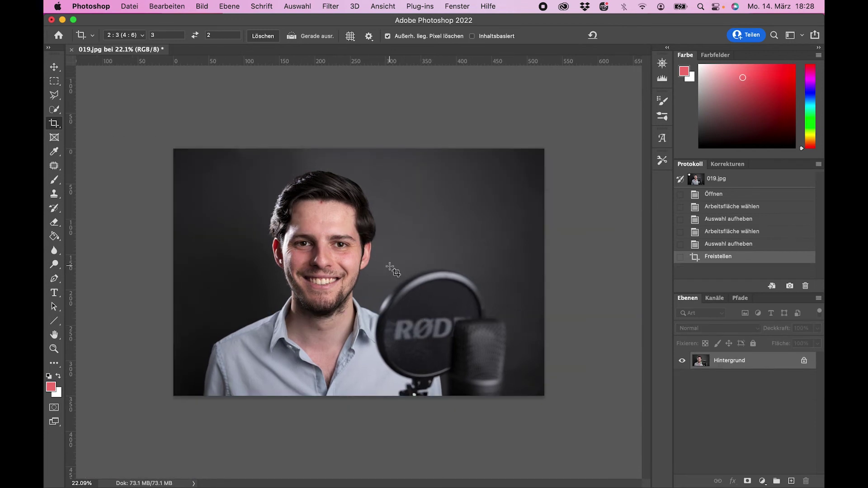
key(super+alt+i)
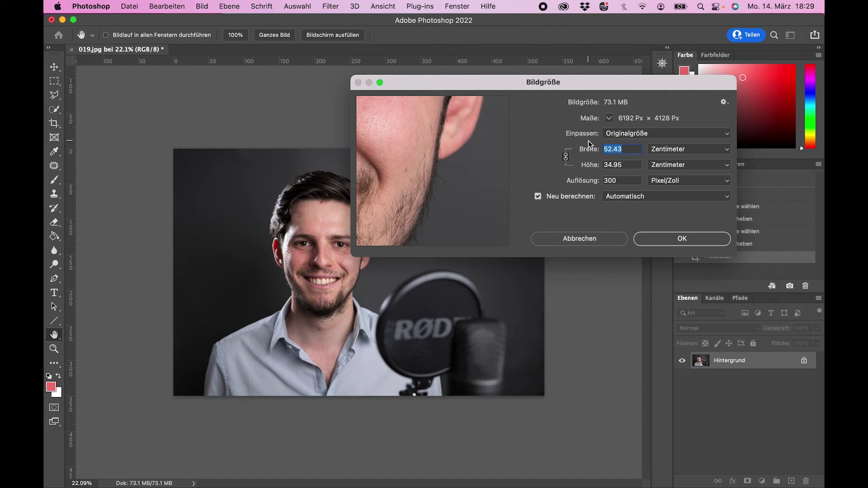
click(583, 246)
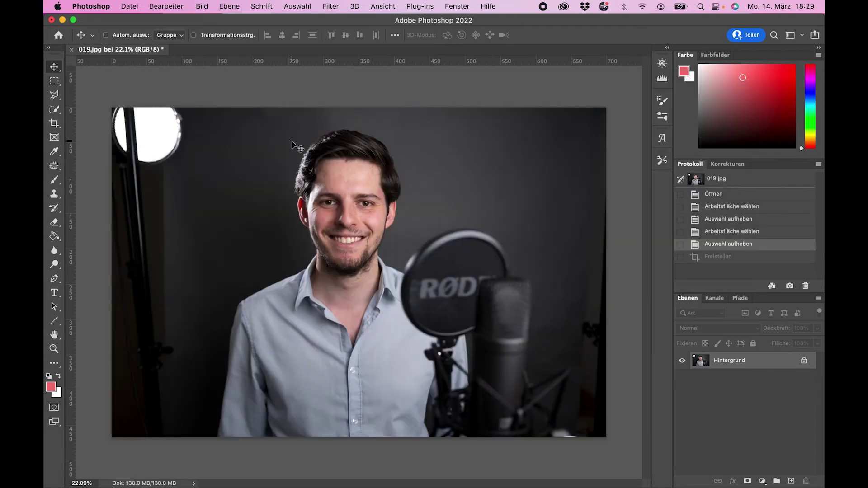
Crop to a 600 × 600 px square using the 'B x H x Auflösung' preset
key(c)
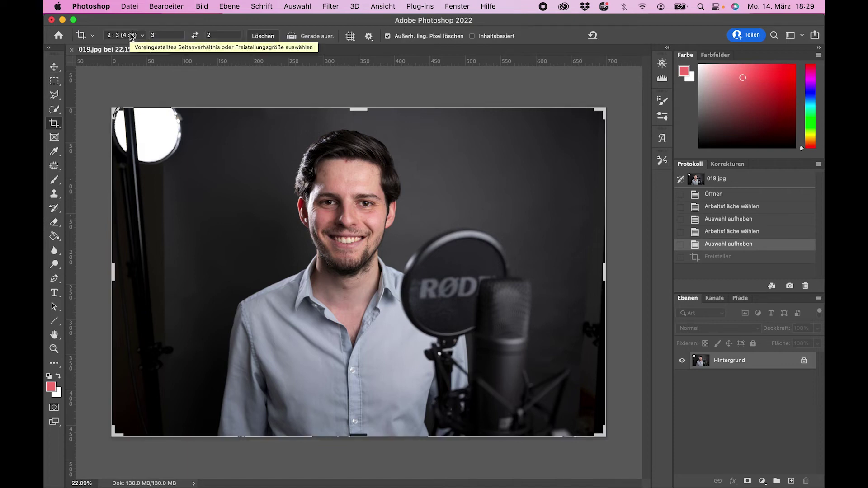
click(131, 36)
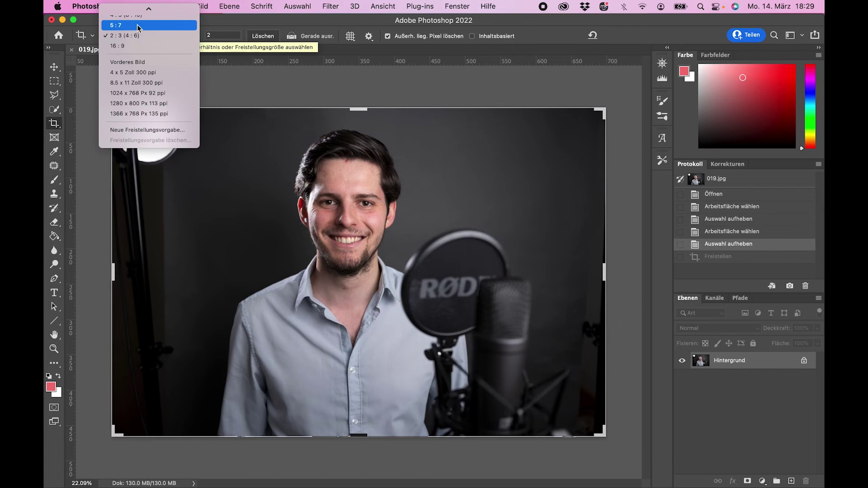
click(138, 21)
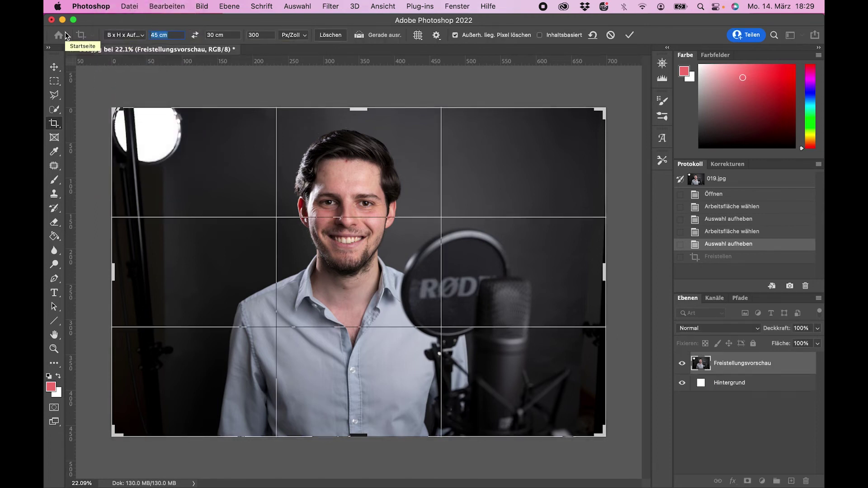
text(600)
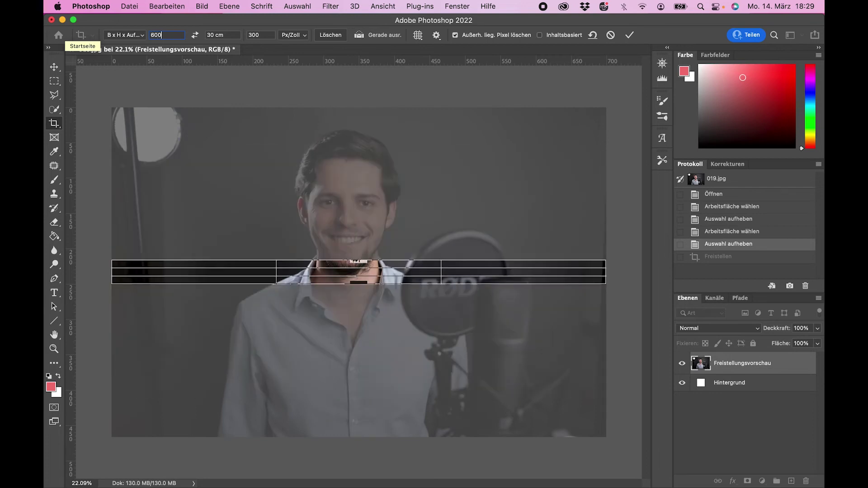
key(Tab)
text(600)
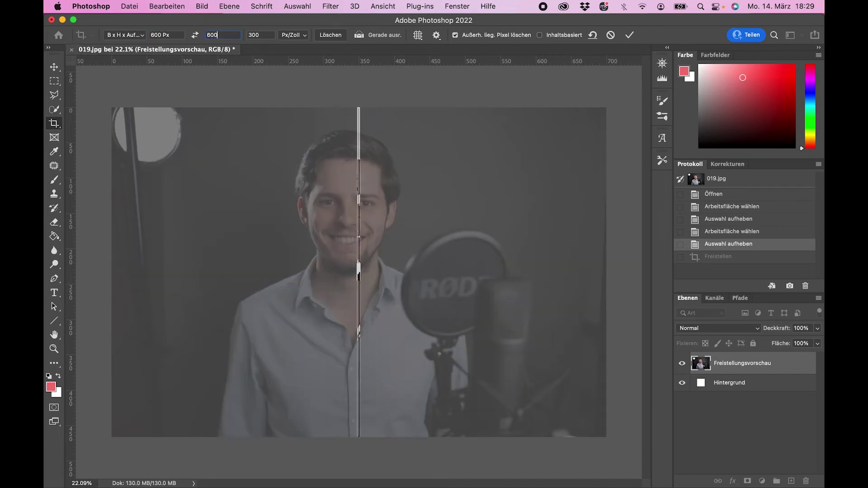
text(px)
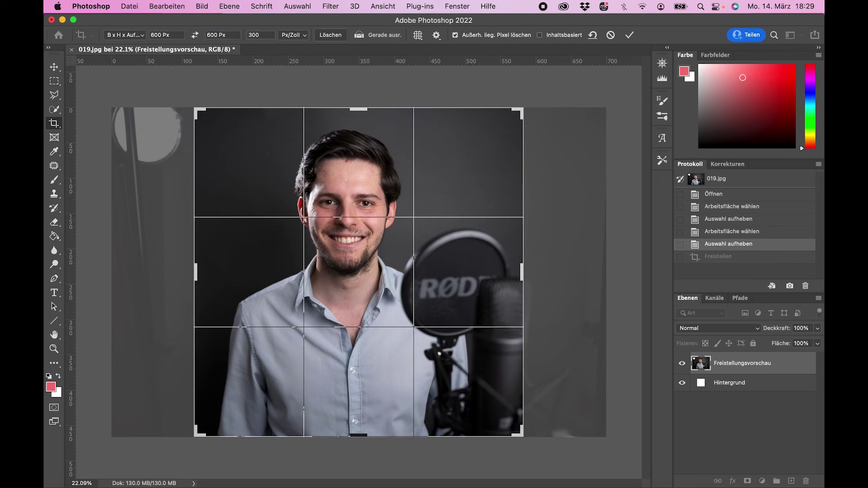
key(Return)
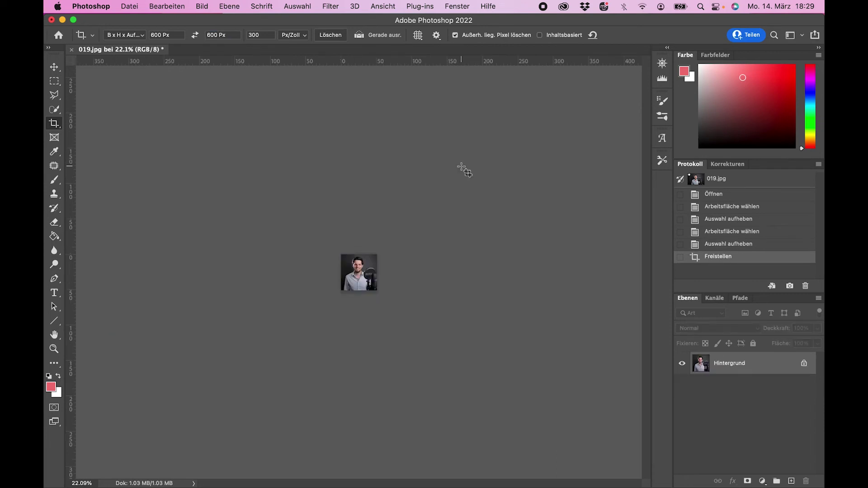
Check the 600 × 600 px square at 100%, then confirm the restored 8256 × 5504 px original
key(super+1)
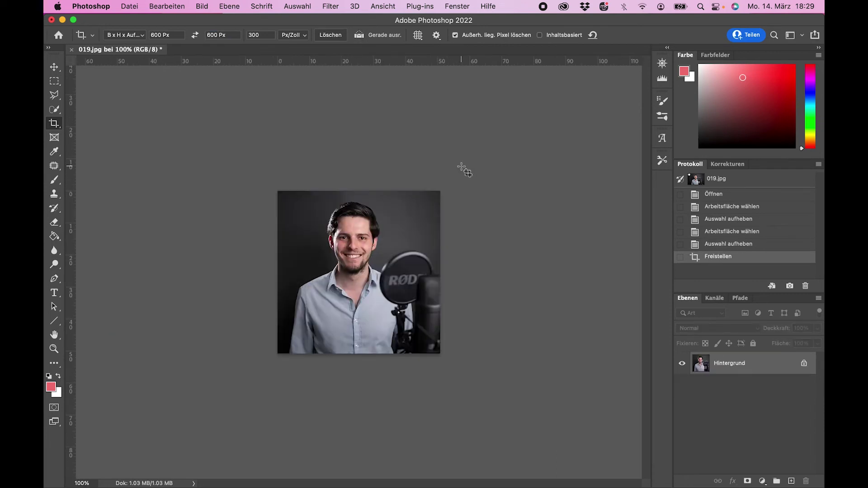
key(alt+super+i)
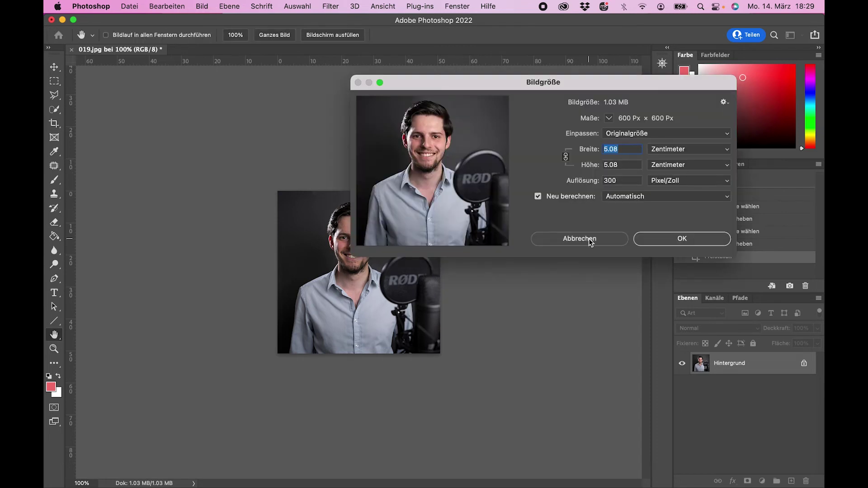
click(580, 240)
key(super+0)
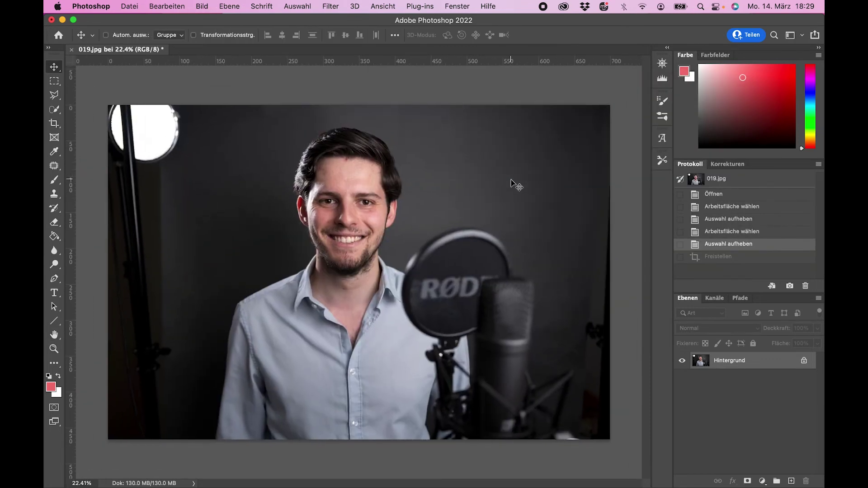
key(alt+super+i)
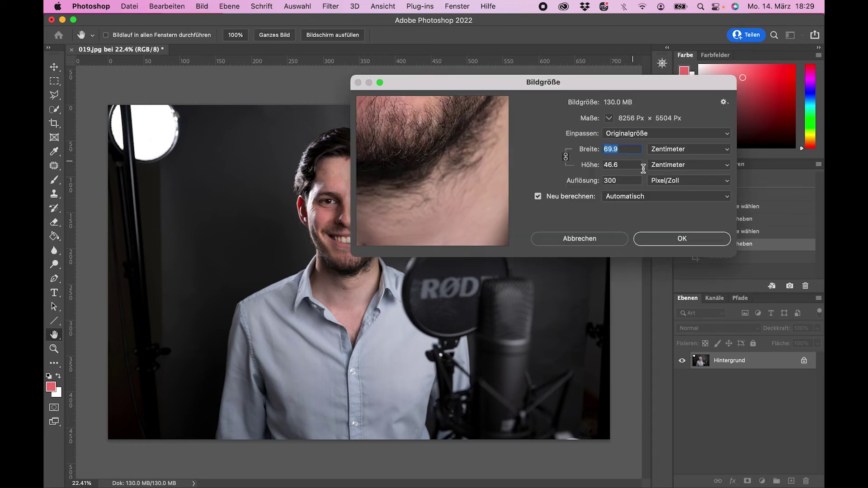
click(665, 239)
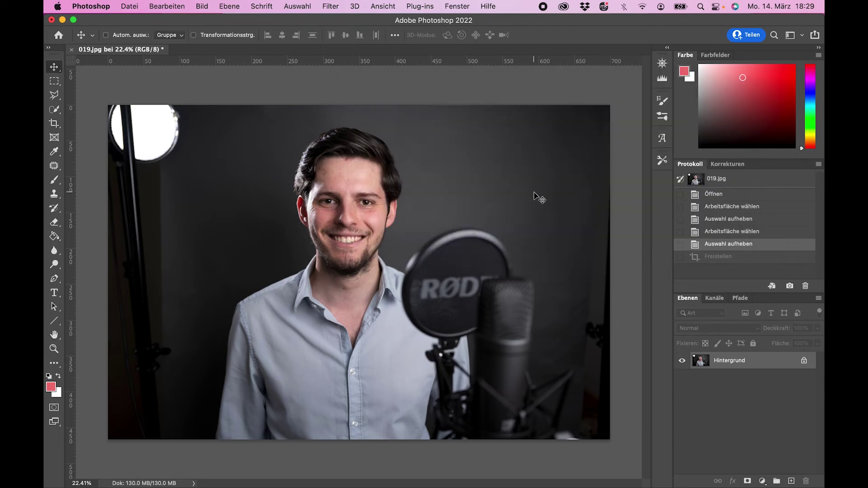
Scale the whole portrait to about 168%, shift it down, and check Image Size
key(ctrl+a)
key(ctrl+t)
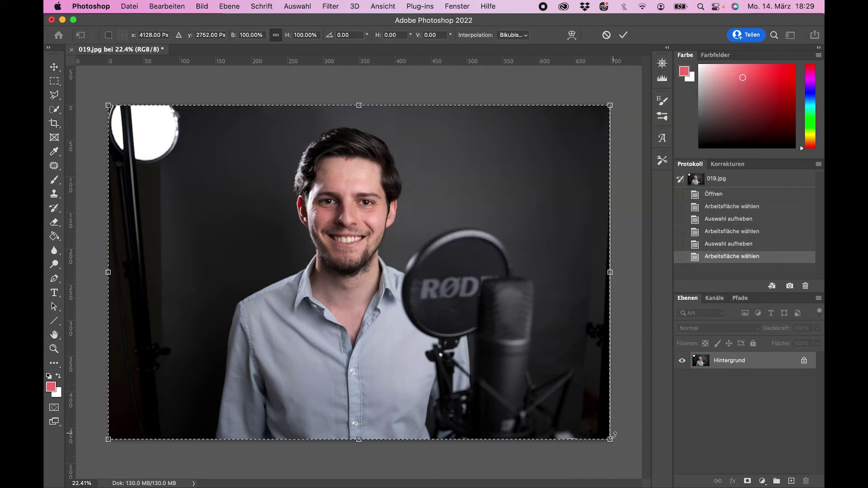
drag(611, 441, 774, 470)
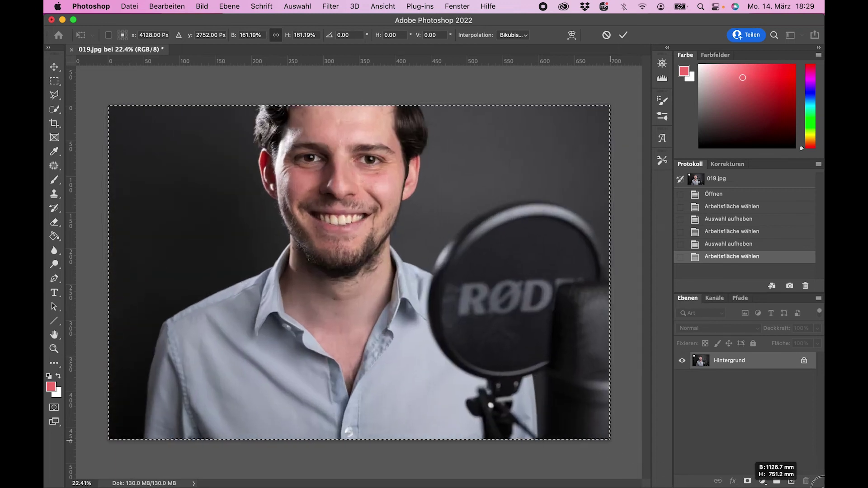
drag(457, 248, 461, 283)
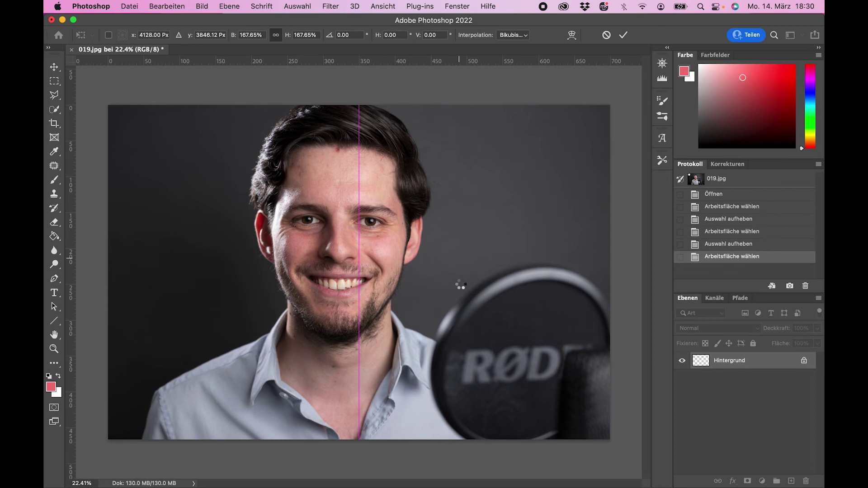
key(Return)
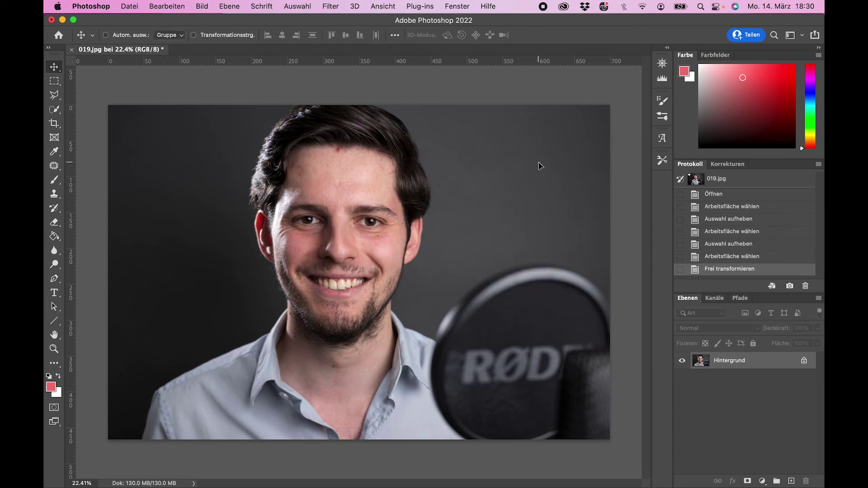
key(super+alt+i)
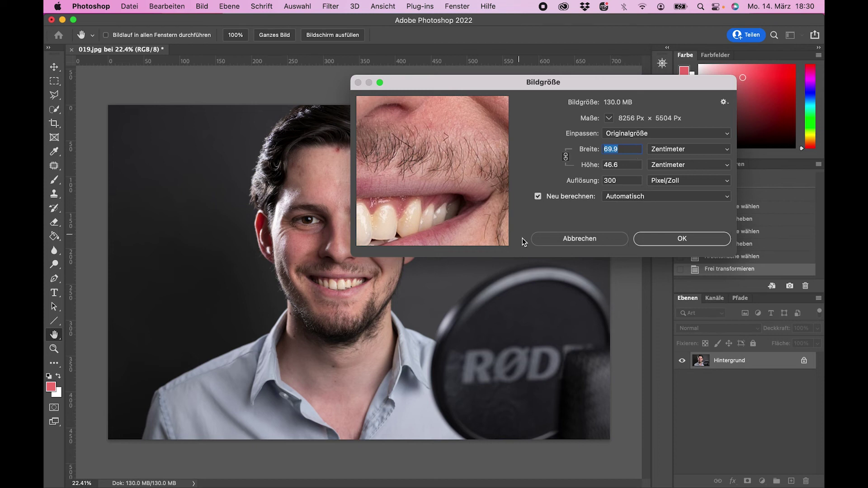
Cancel Image Size unchanged, undo the 168% transform, and deselect the canvas
click(559, 239)
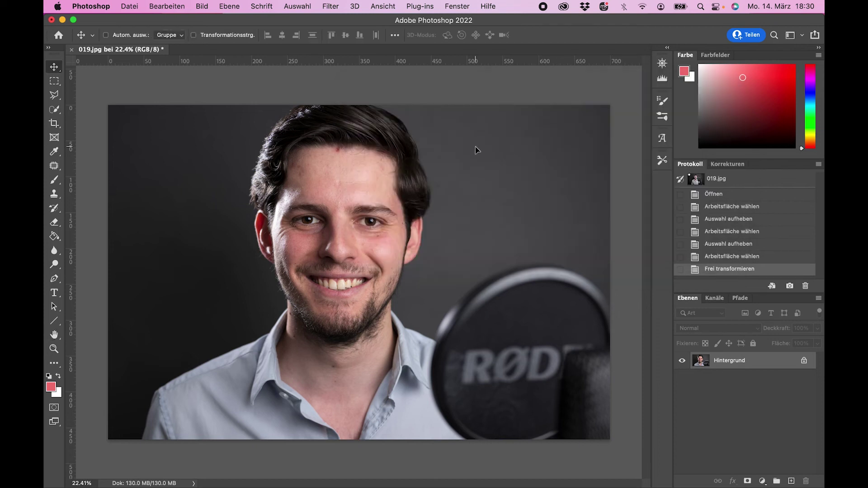
key(super+z)
key(super+d)
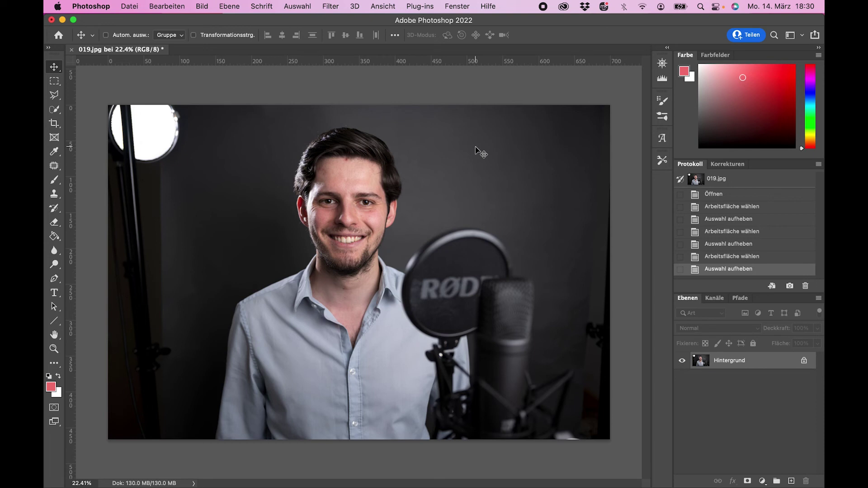
key(c)
click(135, 35)
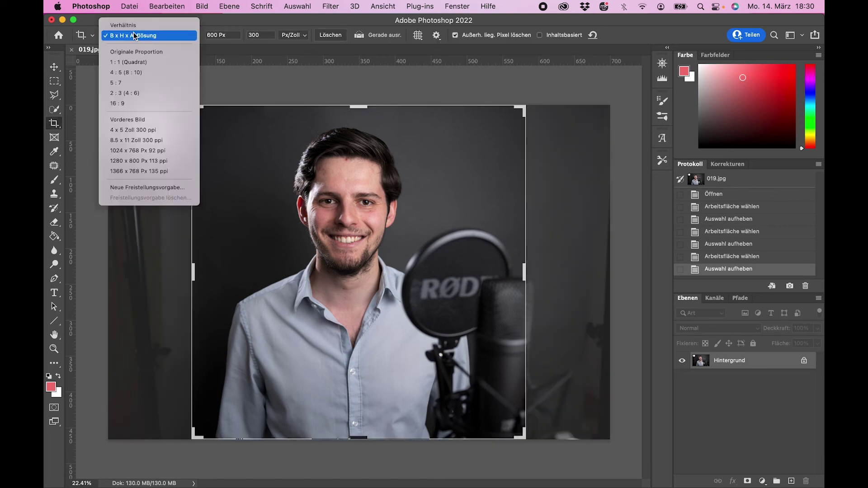
click(153, 93)
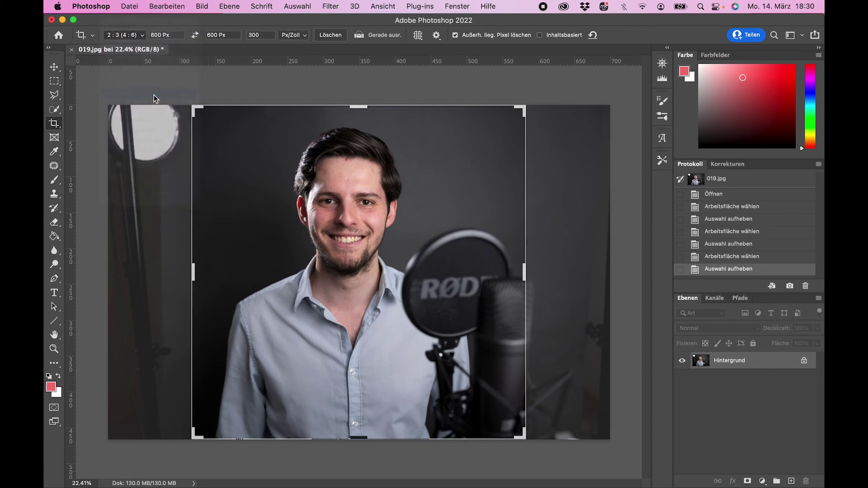
click(194, 36)
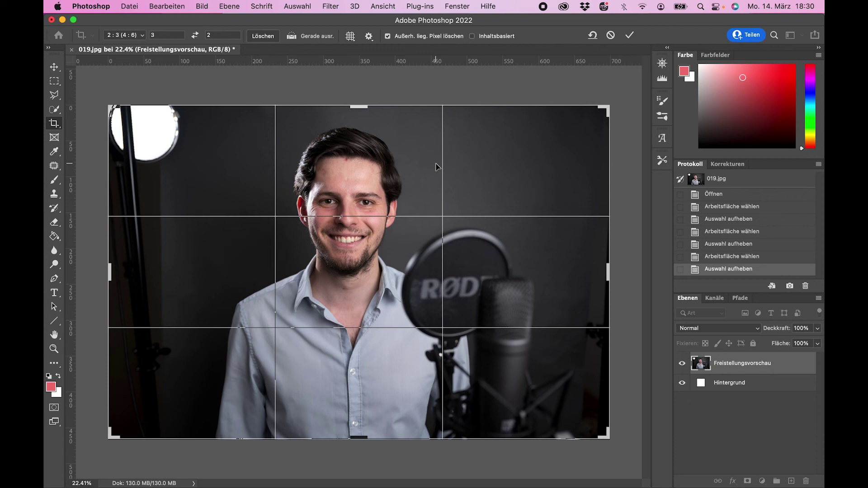
click(610, 35)
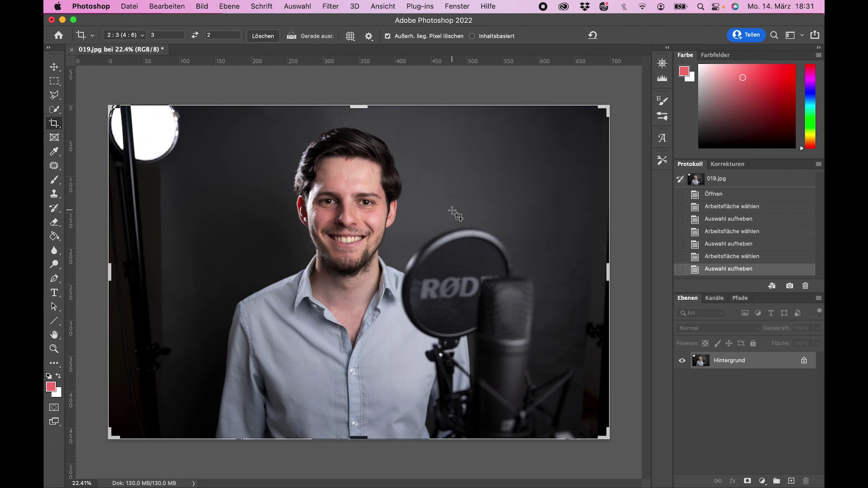
key(v)
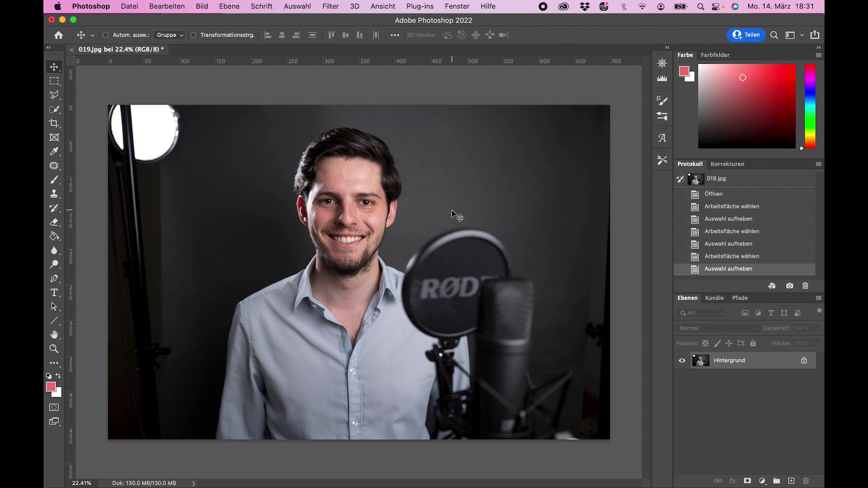